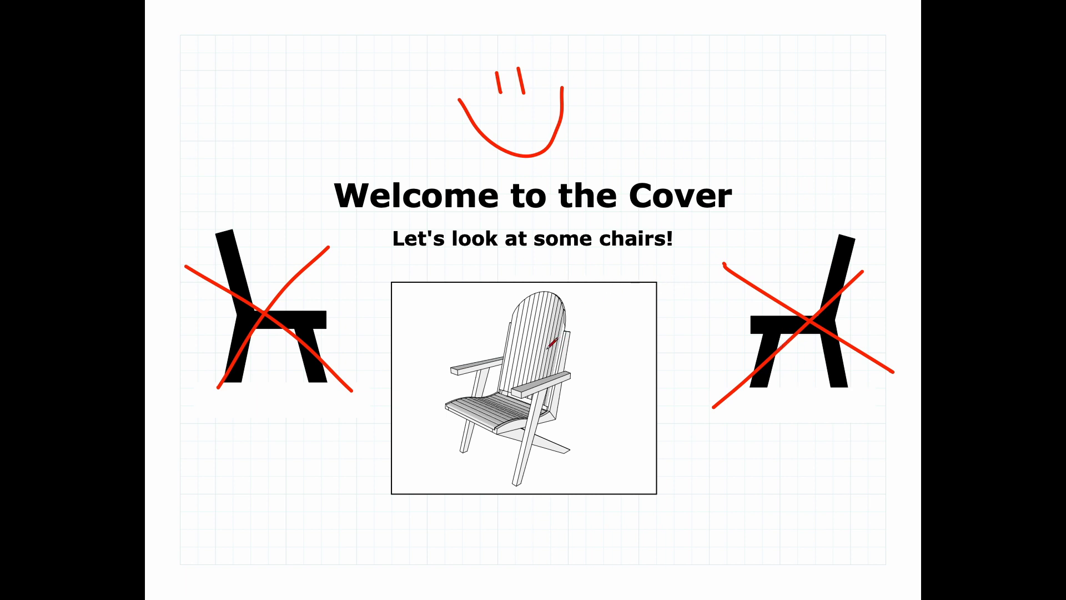
# - Orbit the live chair model through side, front and angled left-front views
pyautogui.doubleClick(548, 347)
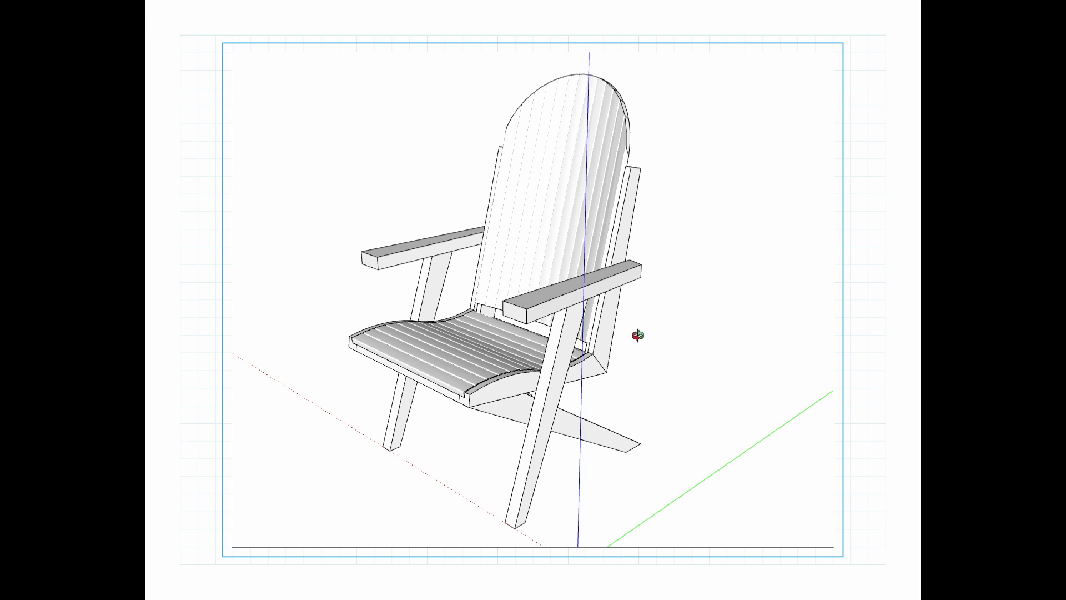
pyautogui.moveTo(333, 340); pyautogui.dragTo(733, 307)
pyautogui.moveTo(364, 397); pyautogui.dragTo(368, 305)
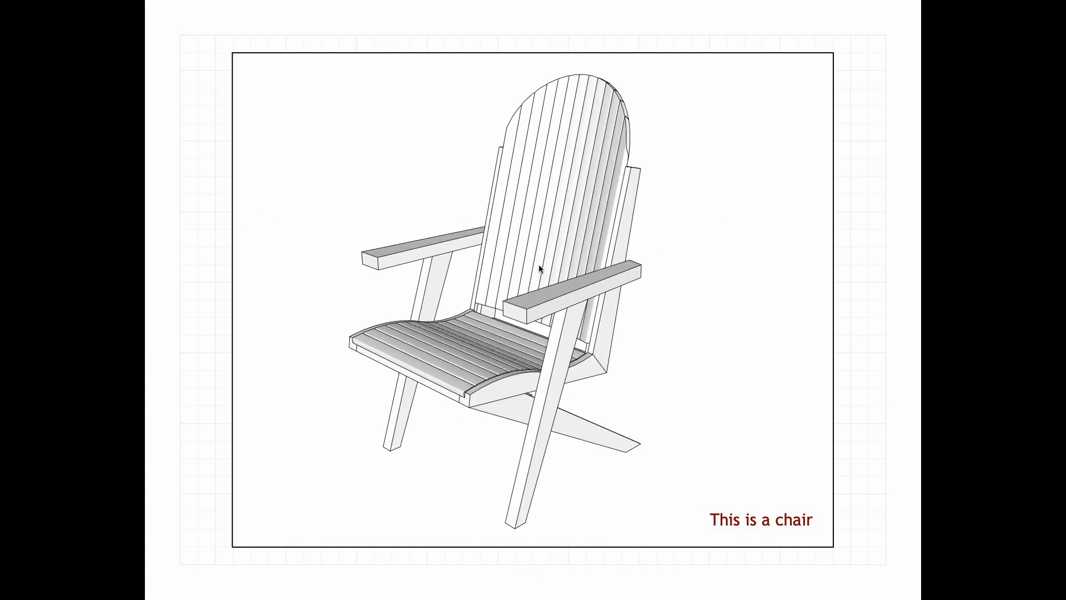
pyautogui.doubleClick(535, 280)
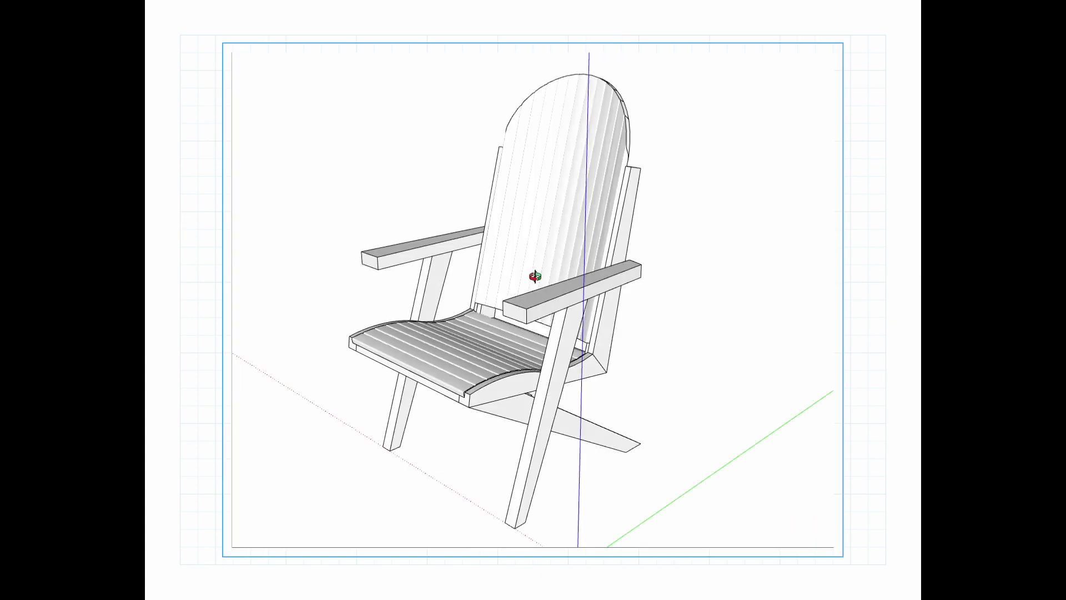
pyautogui.moveTo(442, 332)
pyautogui.mouseDown()
pyautogui.moveTo(672, 375)
pyautogui.moveTo(614, 328)
pyautogui.moveTo(594, 409)
pyautogui.moveTo(657, 422)
pyautogui.moveTo(550, 335)
pyautogui.moveTo(443, 318)
pyautogui.mouseUp()
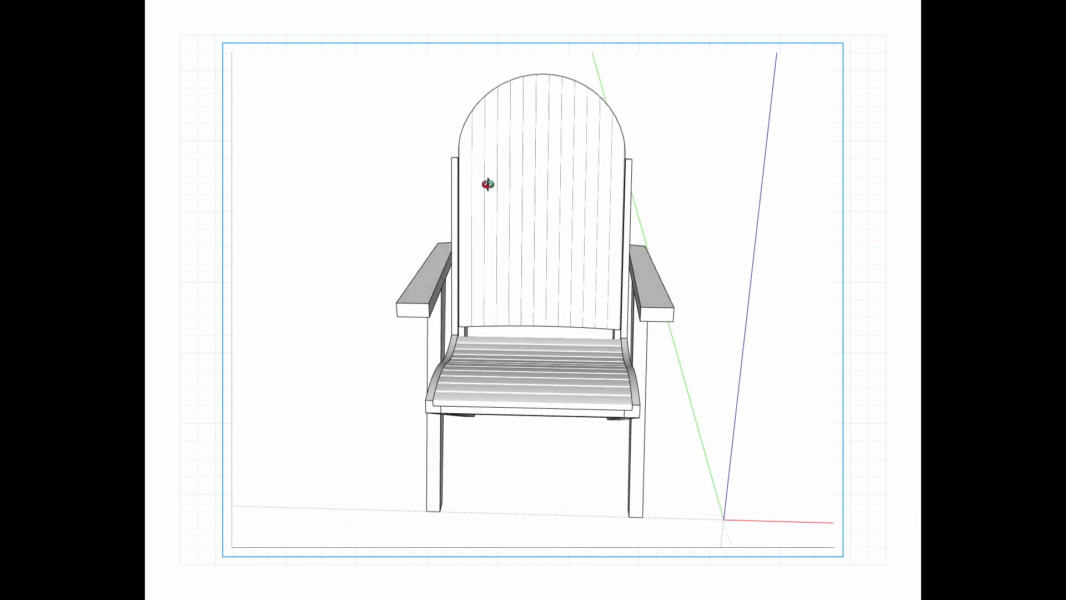
pyautogui.moveTo(636, 257); pyautogui.dragTo(360, 268)
pyautogui.moveTo(285, 416); pyautogui.dragTo(453, 290)
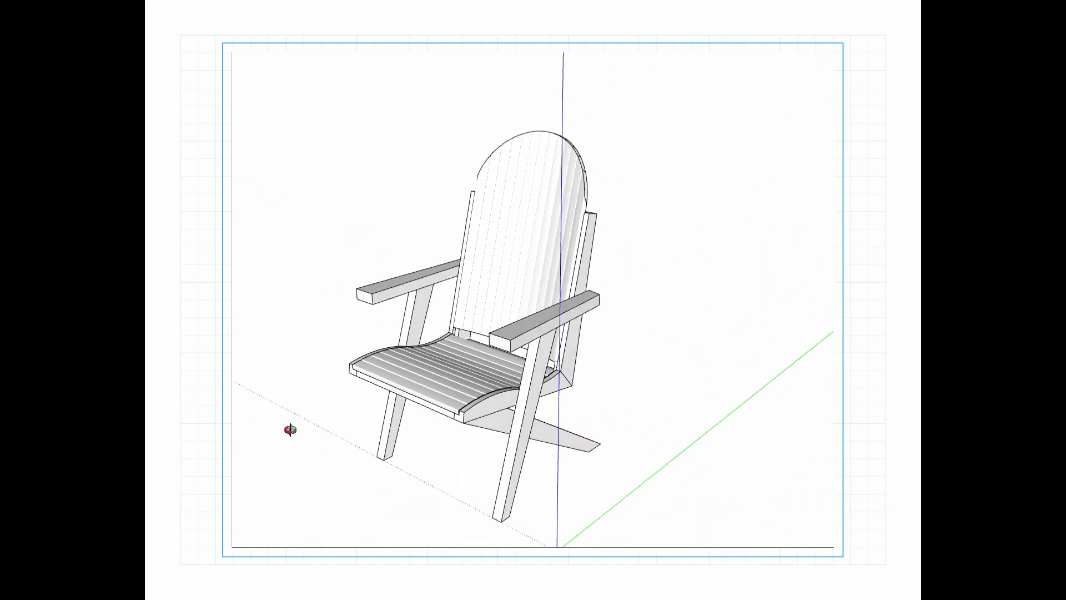
pyautogui.moveTo(302, 483); pyautogui.dragTo(257, 466)
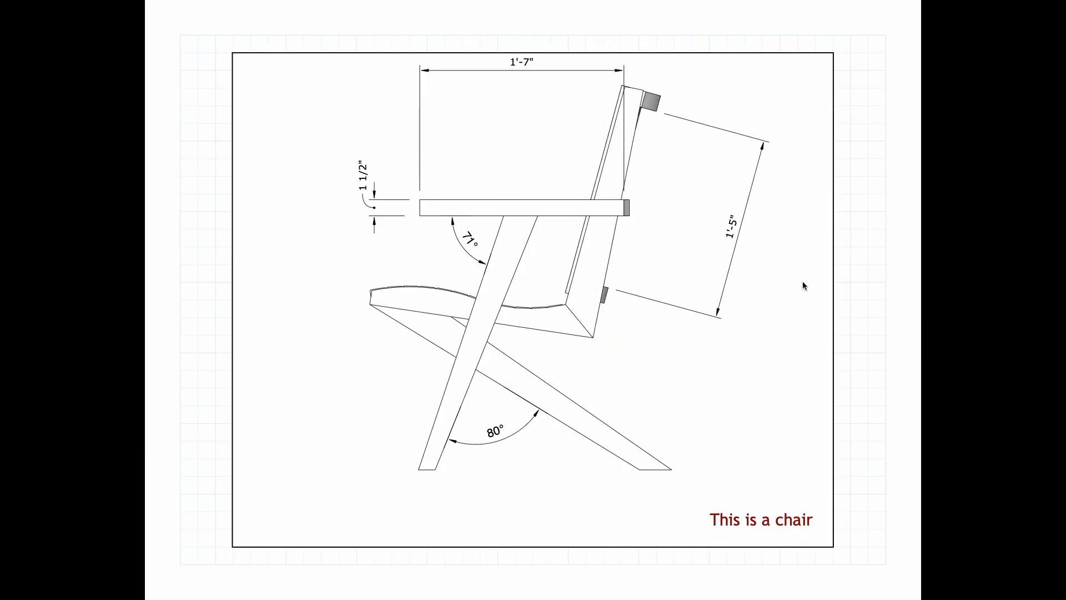
# - Draw a red # at the seat tip and a red X over 'This is a chair', then advance a page
pyautogui.press('l')
pyautogui.moveTo(319, 295)
pyautogui.mouseDown()
pyautogui.moveTo(347, 274)
pyautogui.moveTo(331, 315)
pyautogui.mouseUp()
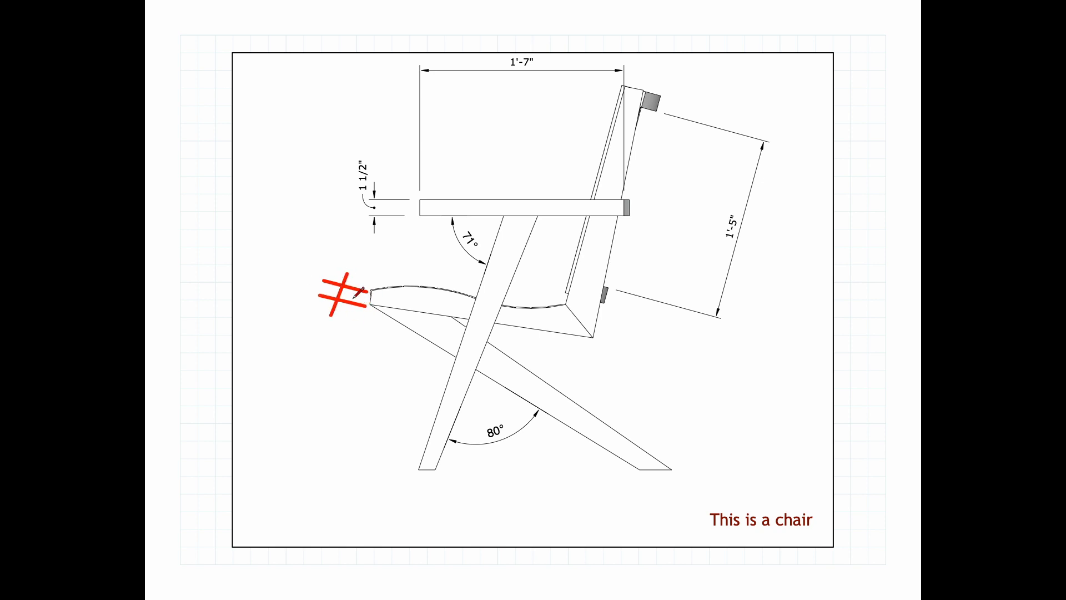
pyautogui.moveTo(720, 484); pyautogui.dragTo(803, 540)
pyautogui.moveTo(795, 491); pyautogui.dragTo(724, 531)
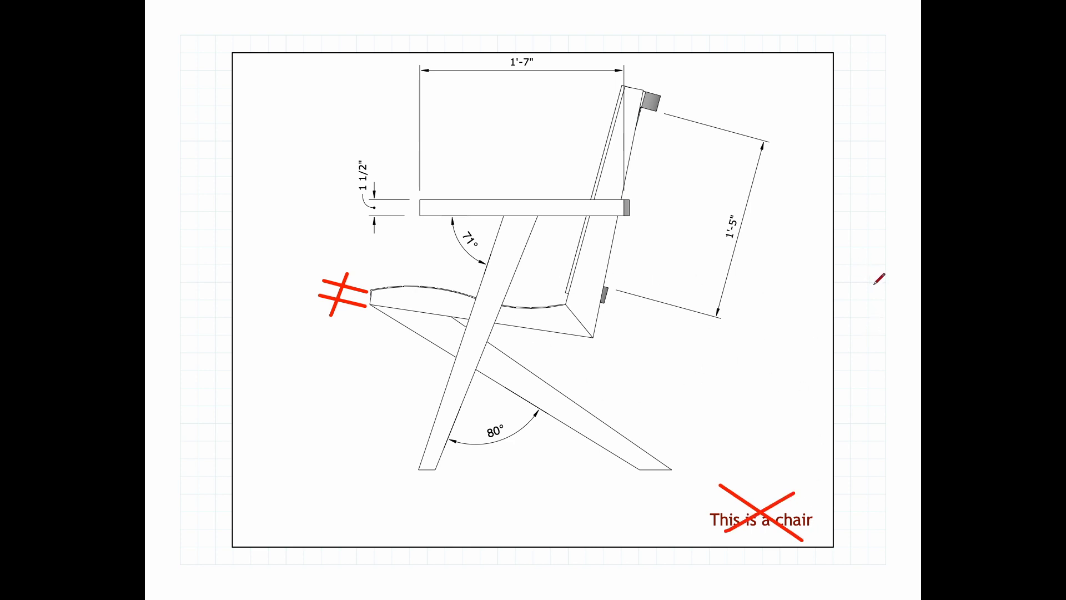
pyautogui.press('Right')
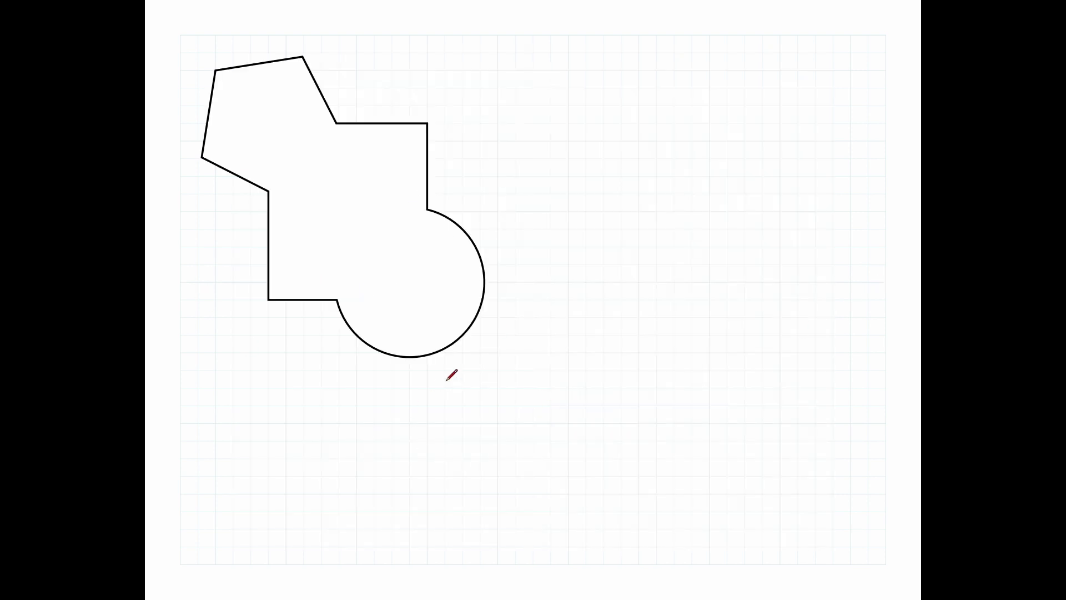
# - Draw a red ? inside the outline shape, page through to the text-lists page, and exit the presentation
pyautogui.moveTo(296, 165)
pyautogui.mouseDown()
pyautogui.moveTo(338, 149)
pyautogui.moveTo(361, 230)
pyautogui.mouseUp()
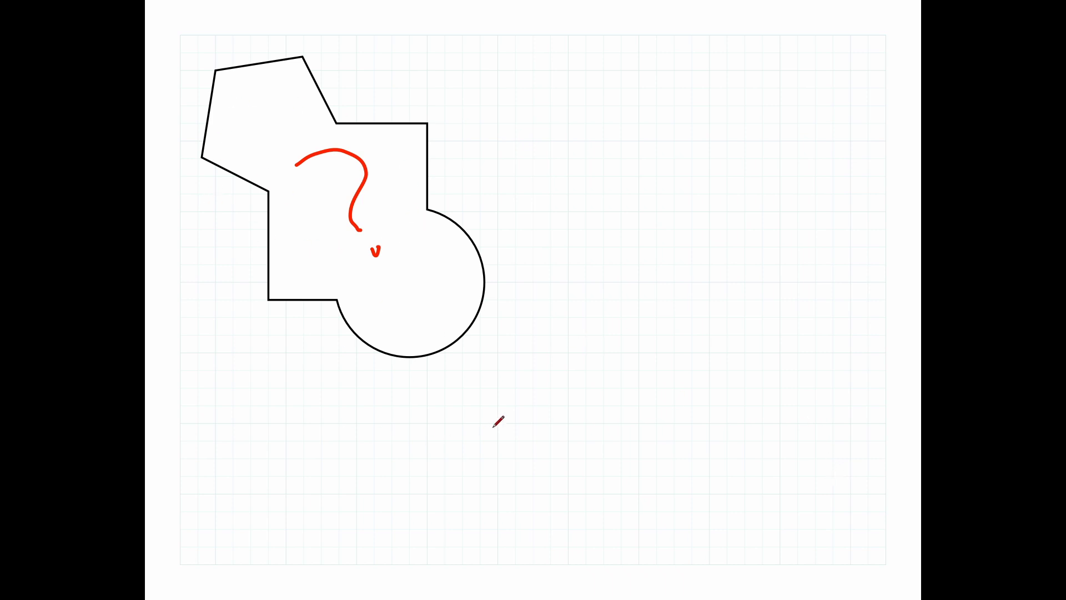
pyautogui.press('Right')
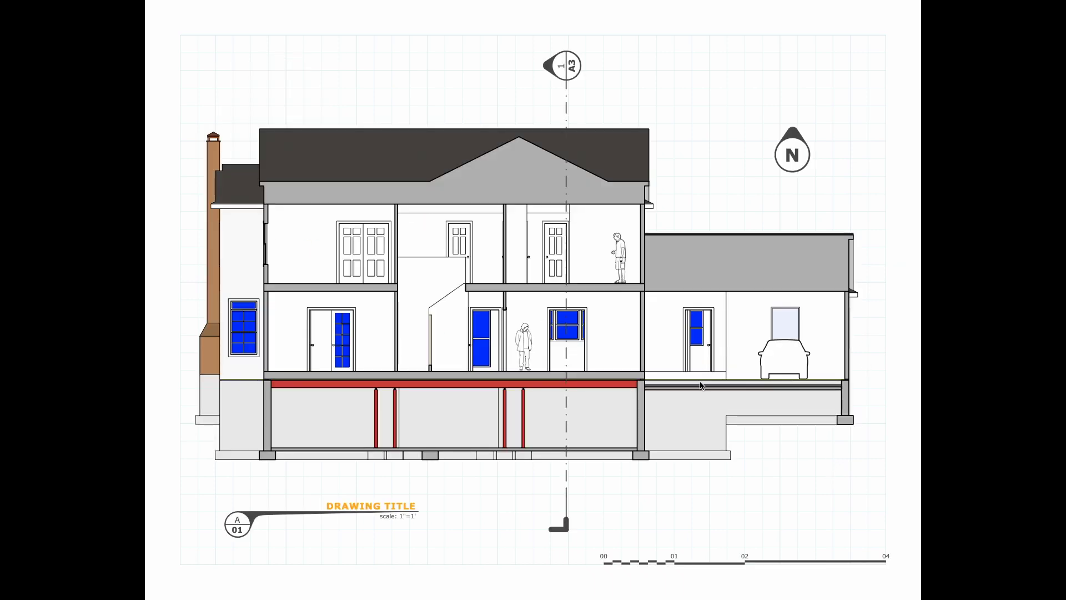
pyautogui.press('Left')
pyautogui.press('Right')
pyautogui.press('Right')
pyautogui.press('Left')
pyautogui.press('Right')
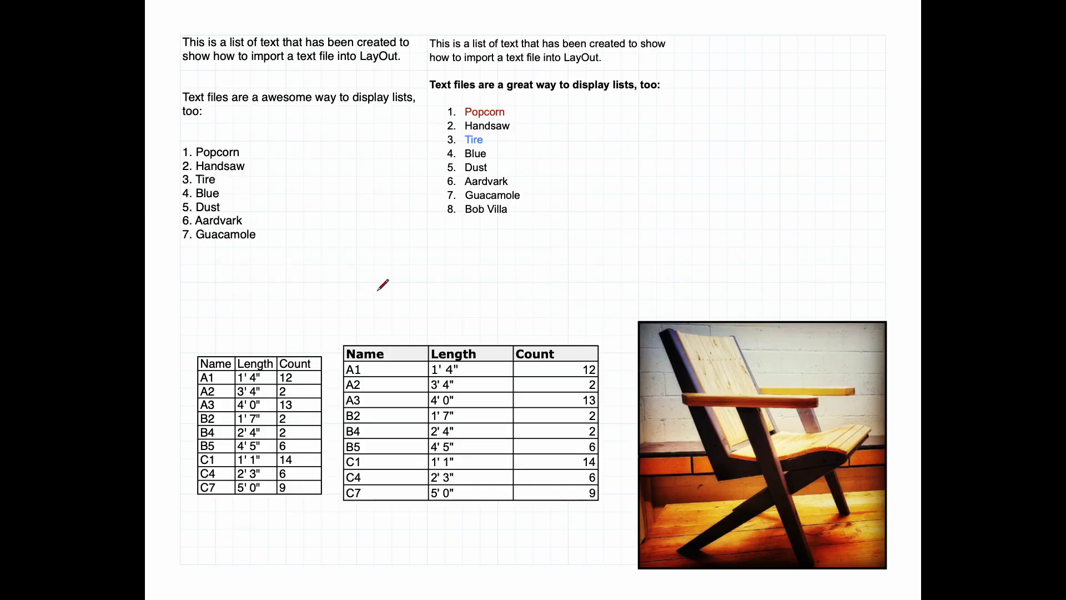
pyautogui.press('Escape')
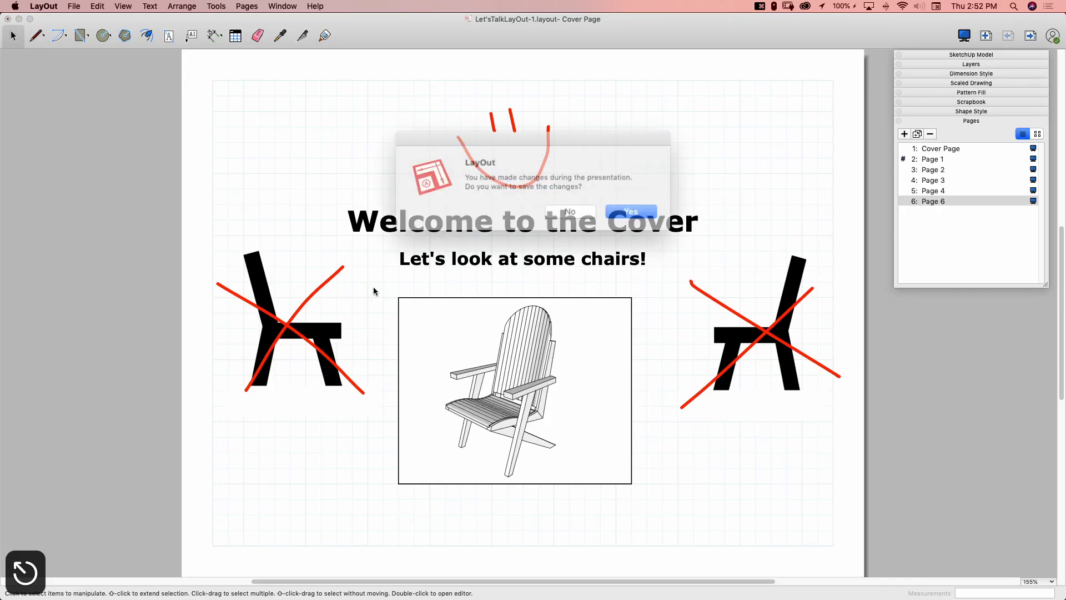
# - Move the save prompt aside and choose Yes to keep the presentation markups
pyautogui.moveTo(484, 141)
pyautogui.mouseDown()
pyautogui.moveTo(366, 110)
pyautogui.moveTo(238, 104)
pyautogui.mouseUp()
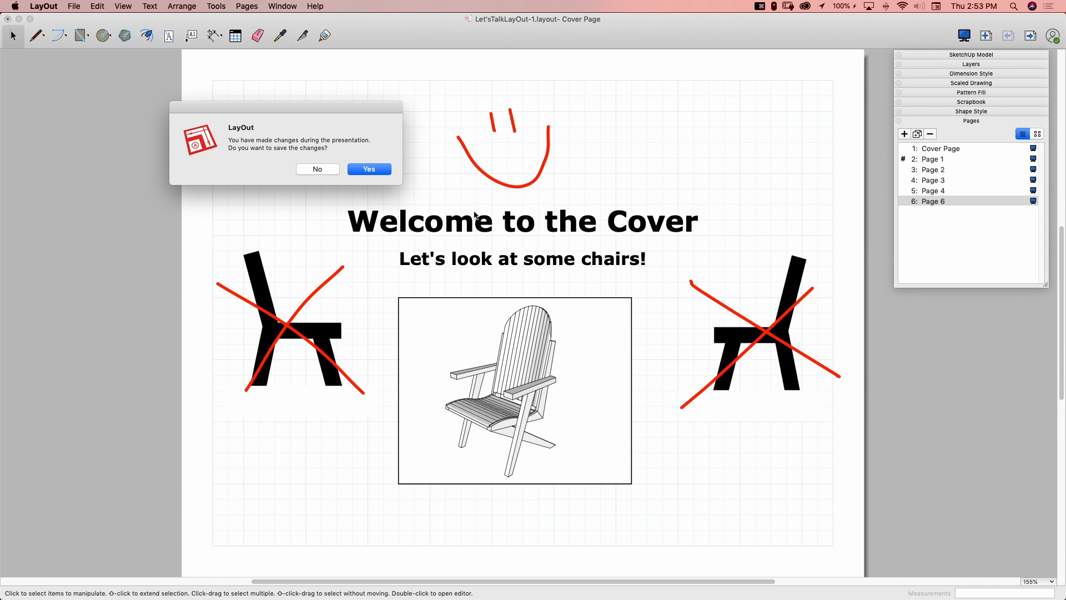
pyautogui.click(379, 175)
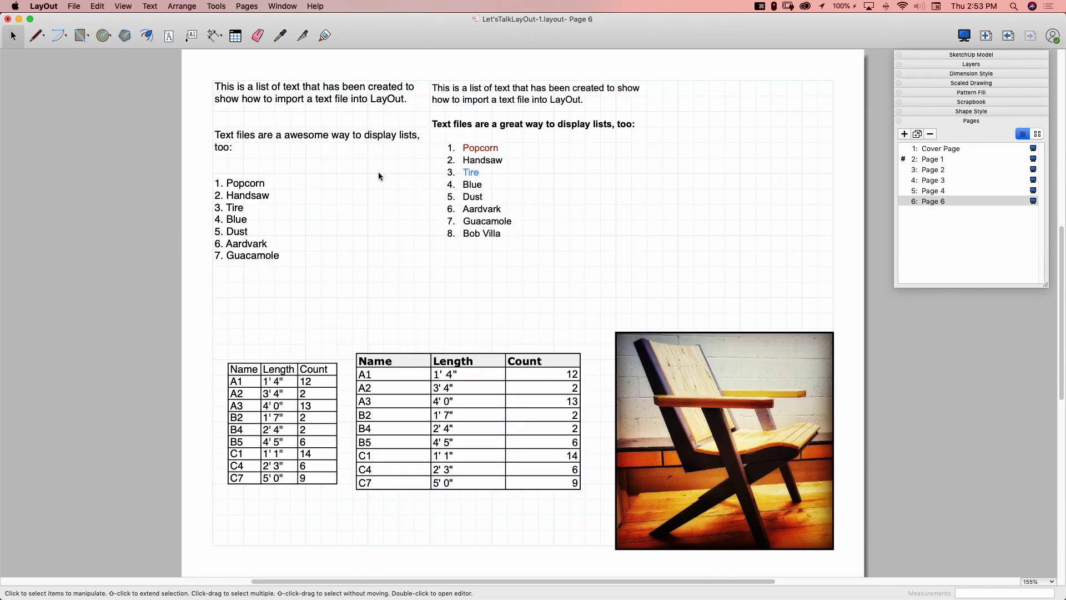
# - On the Cover Page, select the red cross strokes and the red smiley face
pyautogui.click(934, 148)
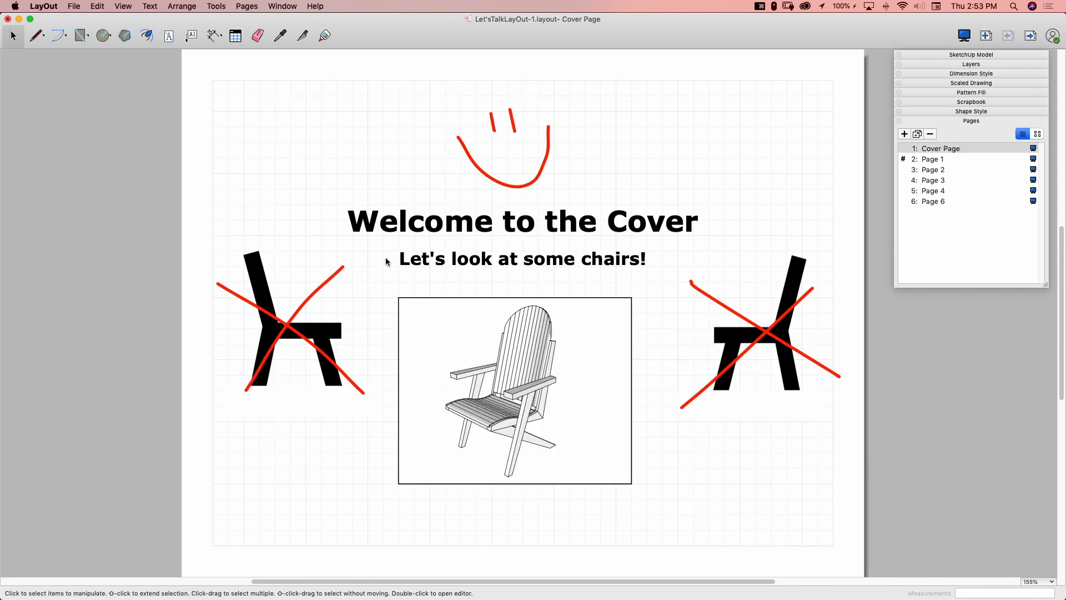
pyautogui.click(320, 287)
pyautogui.click(235, 296)
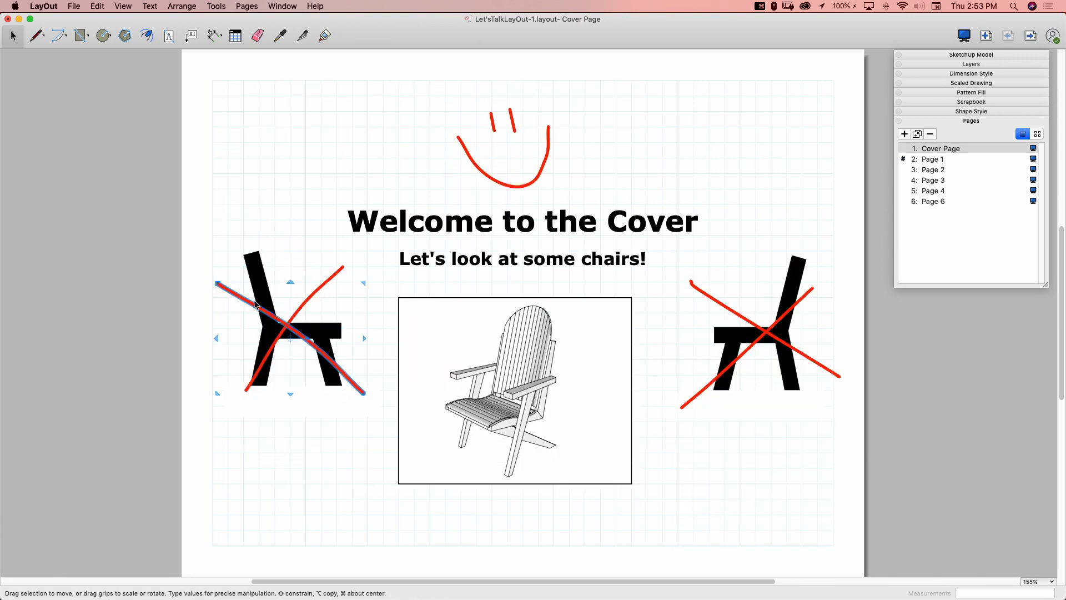
pyautogui.click(546, 164)
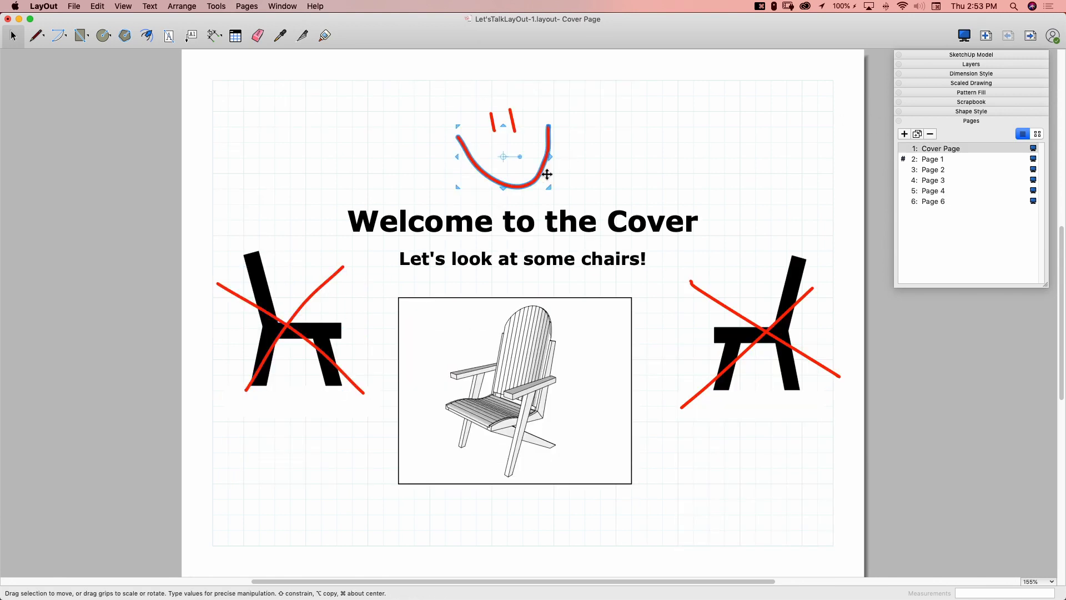
pyautogui.click(494, 120)
pyautogui.keyDown('shift'); pyautogui.click(512, 119); pyautogui.keyUp('shift')
pyautogui.moveTo(581, 98)
pyautogui.mouseDown()
pyautogui.moveTo(457, 168)
pyautogui.moveTo(493, 135)
pyautogui.mouseUp()
# - Delete the smiley's left eye, right eye and smile strokes
pyautogui.click(493, 125)
pyautogui.press('BackSpace')
pyautogui.click(512, 119)
pyautogui.press('BackSpace')
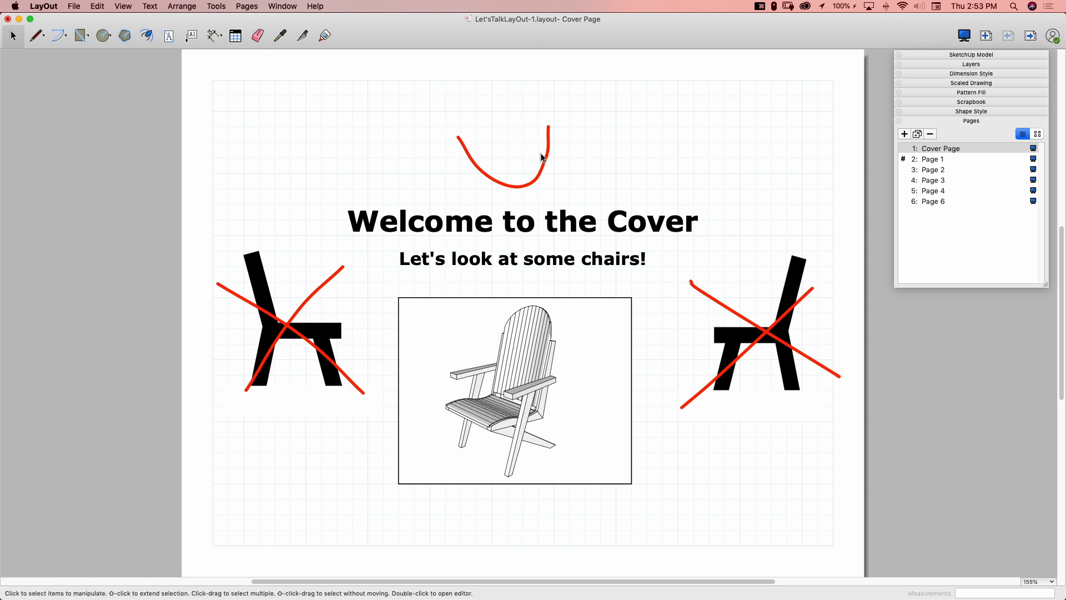
pyautogui.click(548, 163)
pyautogui.press('BackSpace')
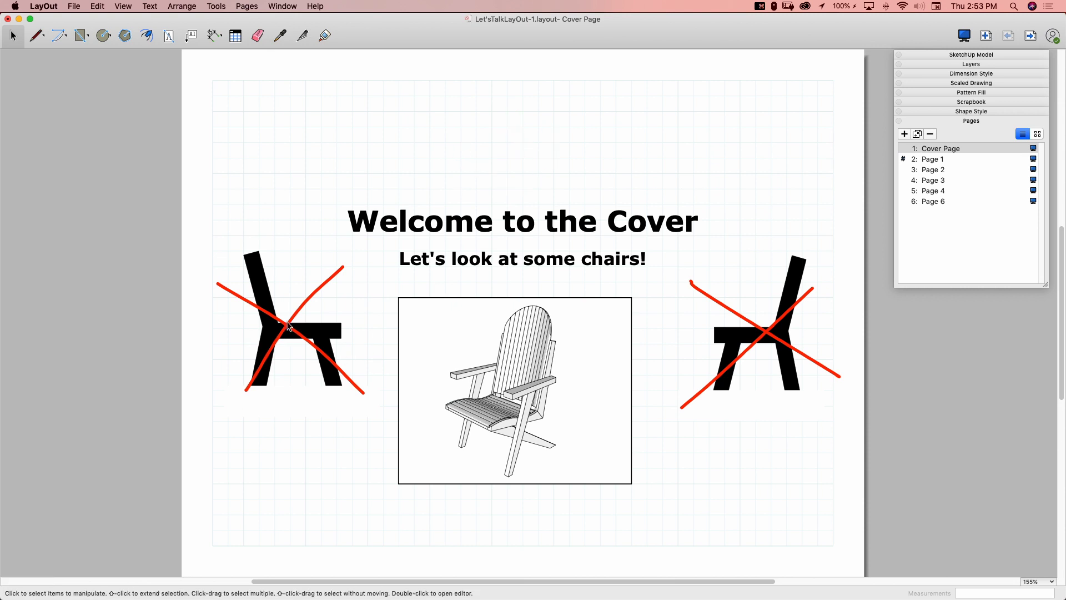
# - Delete the left crossed-out chair group along with its red strokes
pyautogui.click(258, 386)
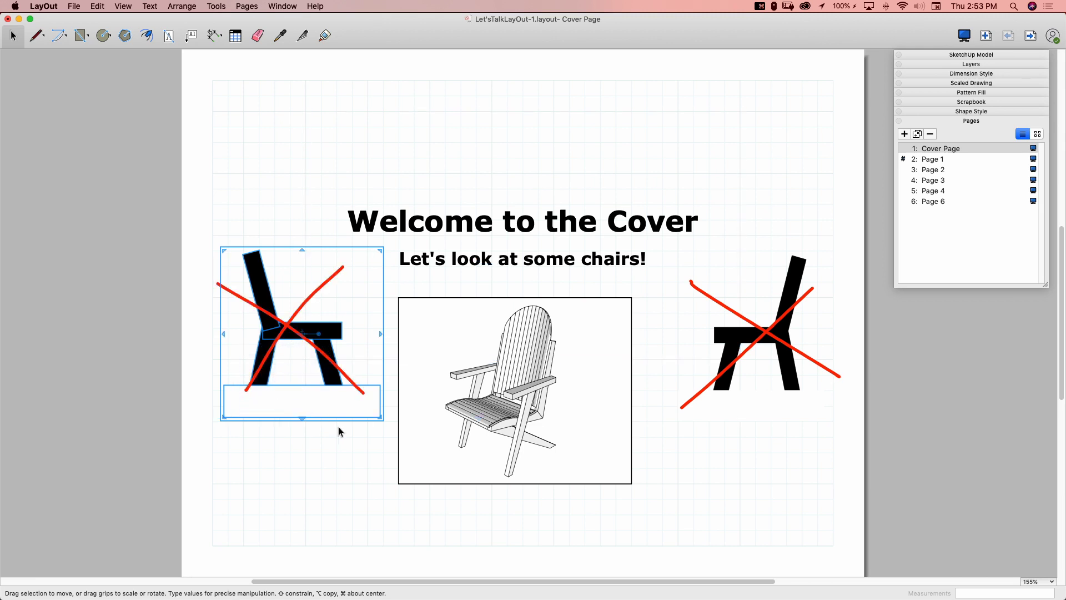
pyautogui.moveTo(353, 446); pyautogui.dragTo(243, 363)
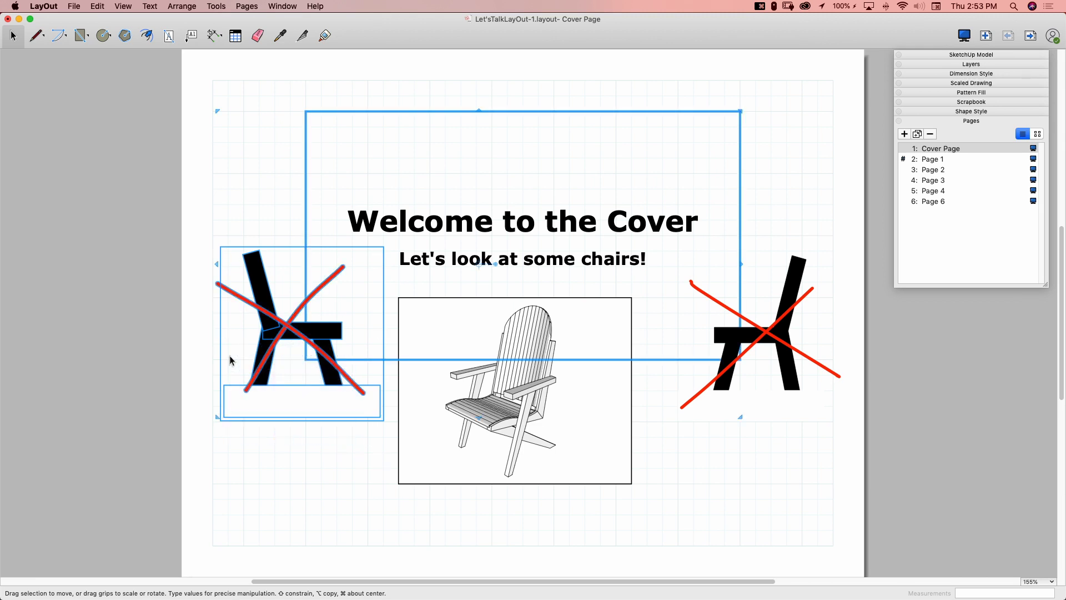
pyautogui.click(389, 447)
pyautogui.moveTo(367, 444)
pyautogui.mouseDown()
pyautogui.moveTo(315, 397)
pyautogui.moveTo(255, 380)
pyautogui.mouseUp()
pyautogui.press('BackSpace')
pyautogui.click(256, 374)
pyautogui.press('BackSpace')
# - Delete the right crossed-out chair and the leftover red diagonal stroke
pyautogui.moveTo(834, 453); pyautogui.dragTo(676, 395)
pyautogui.press('BackSpace')
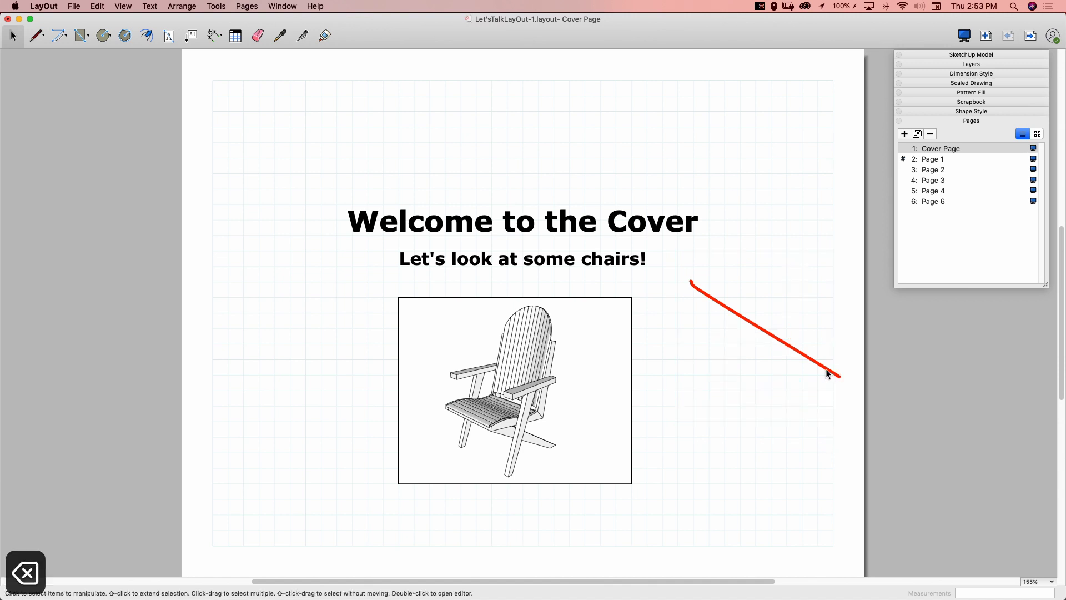
pyautogui.click(827, 369)
pyautogui.press('BackSpace')
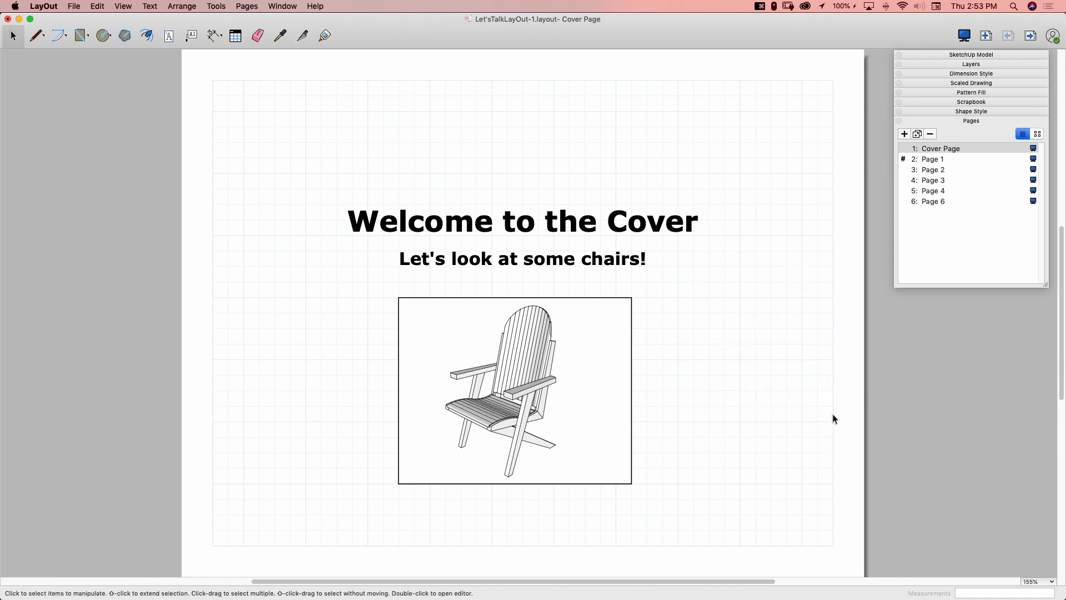